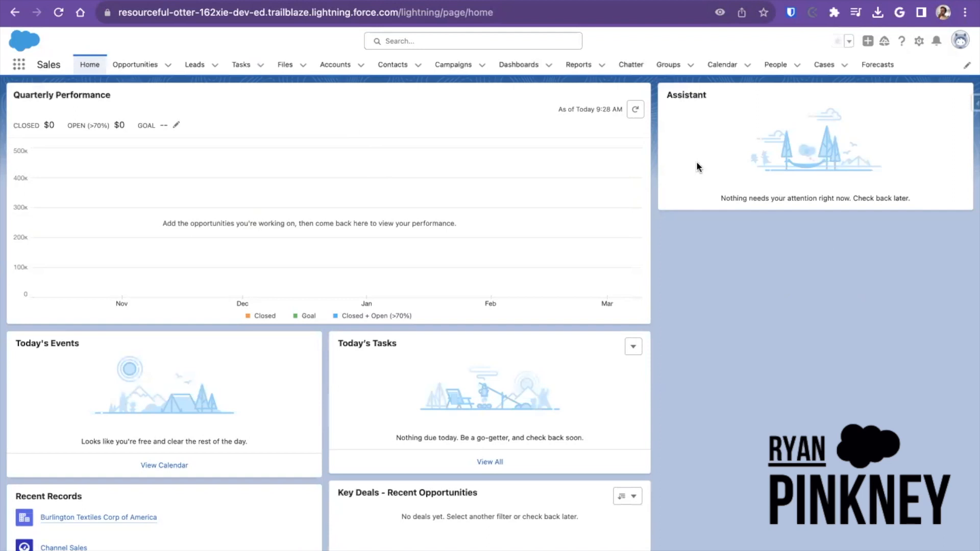
Open the Sales app from the app launcher and look over the list of available apps
left_click(19, 65)
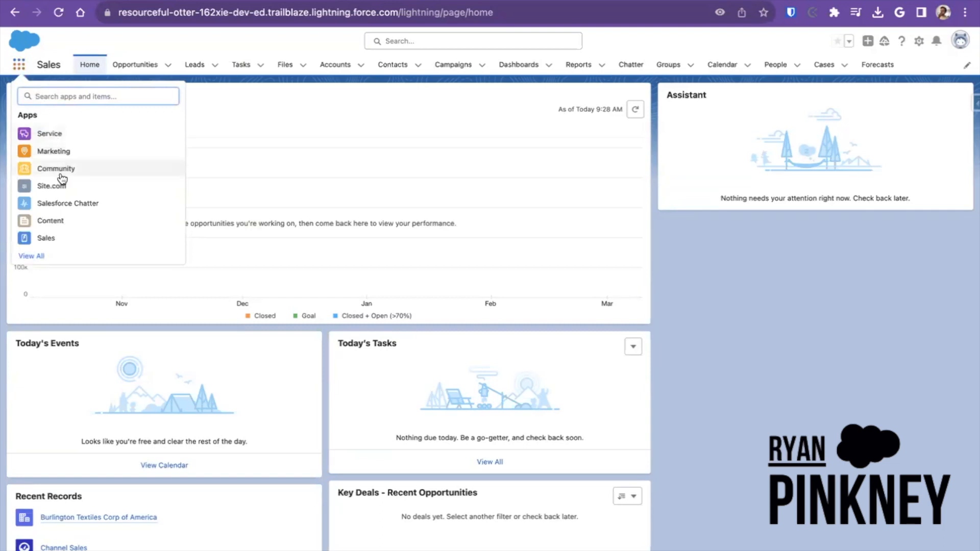
left_click(49, 240)
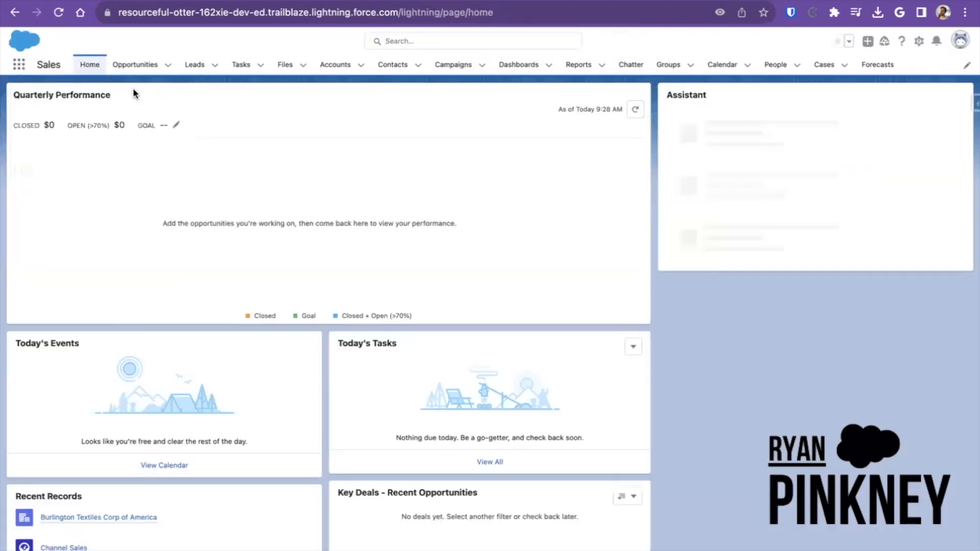
left_click(19, 65)
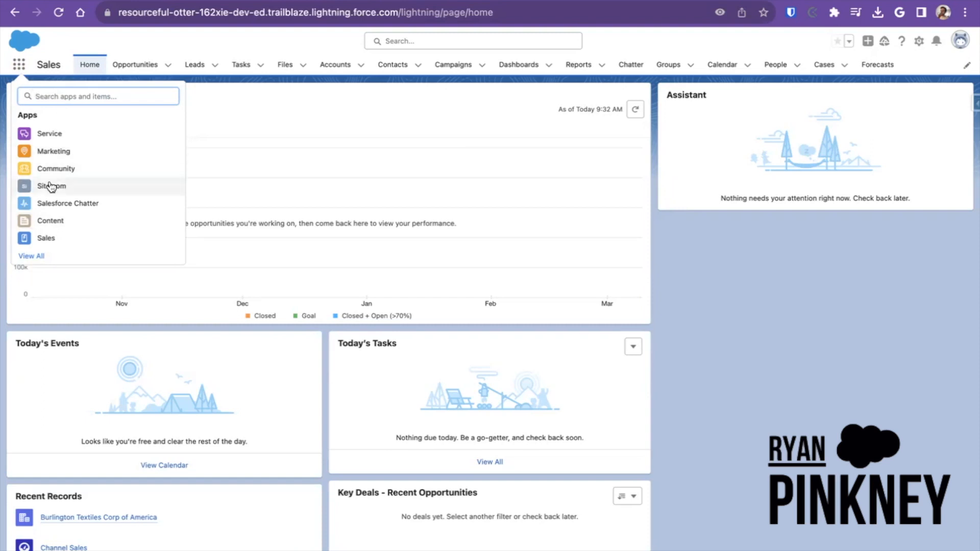
left_click(302, 123)
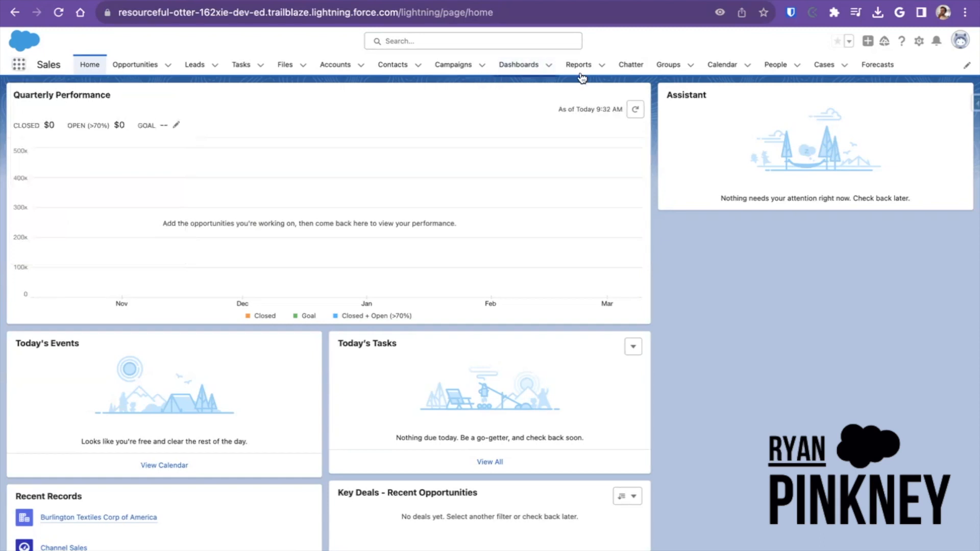
View the Calendar, Home and Accounts pages of the Sales app
left_click(717, 66)
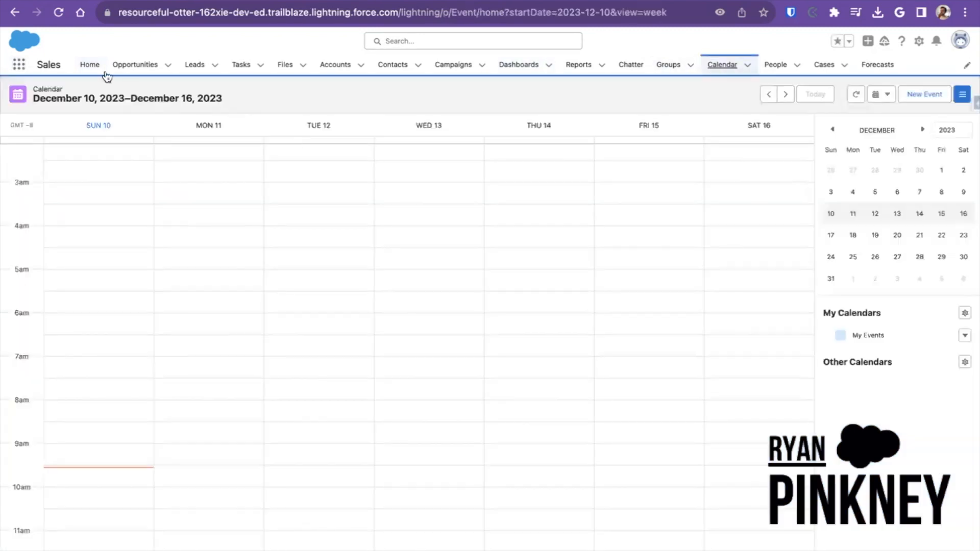
left_click(90, 65)
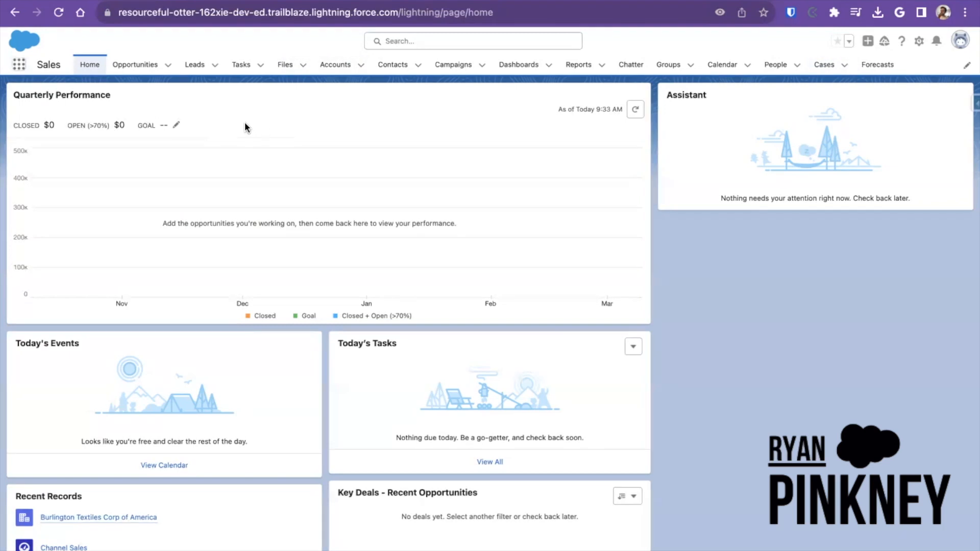
left_click(19, 65)
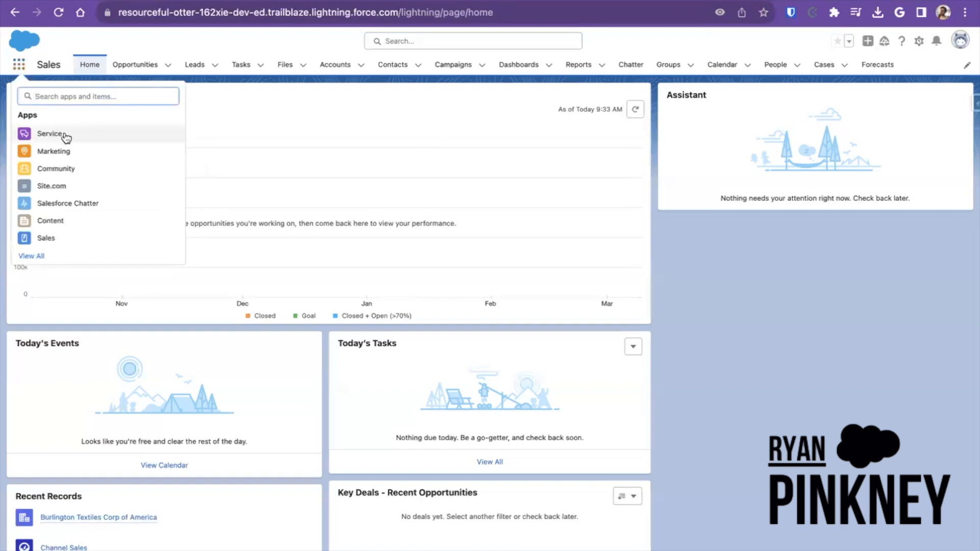
left_click(249, 88)
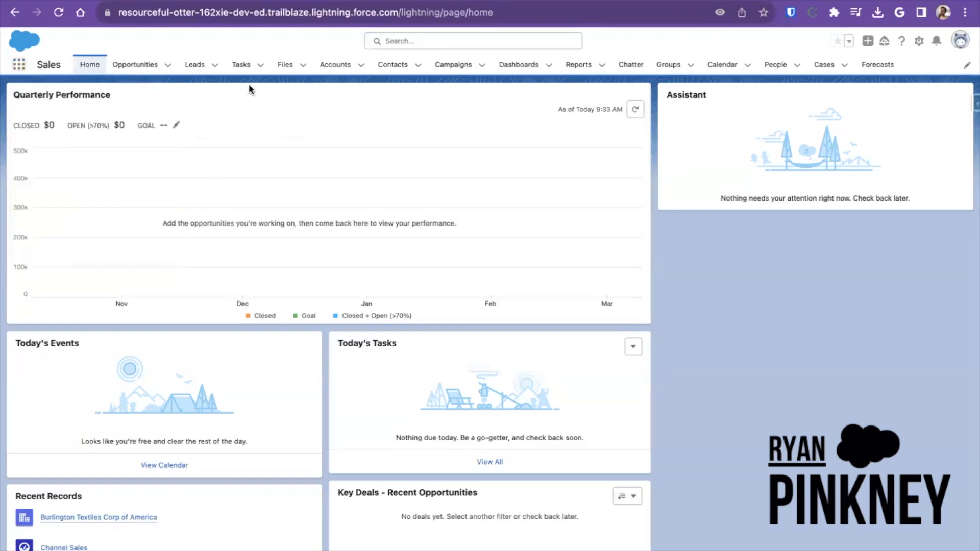
left_click(330, 65)
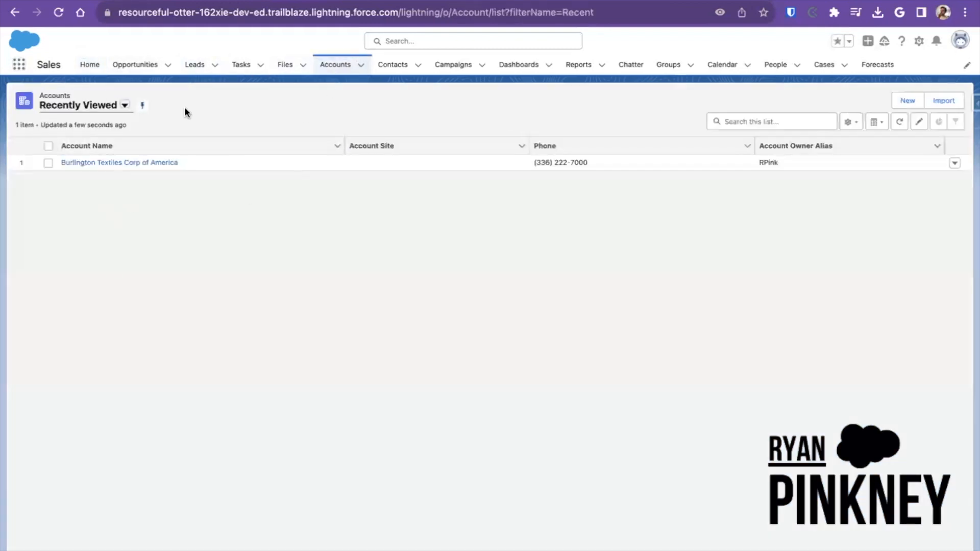
Switch to the Service app and view its Accounts list
left_click(19, 64)
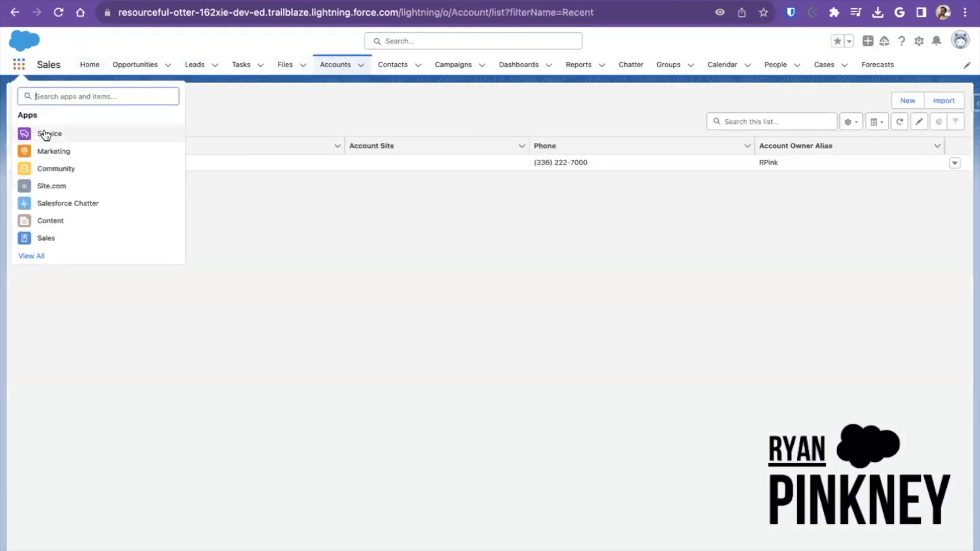
left_click(71, 135)
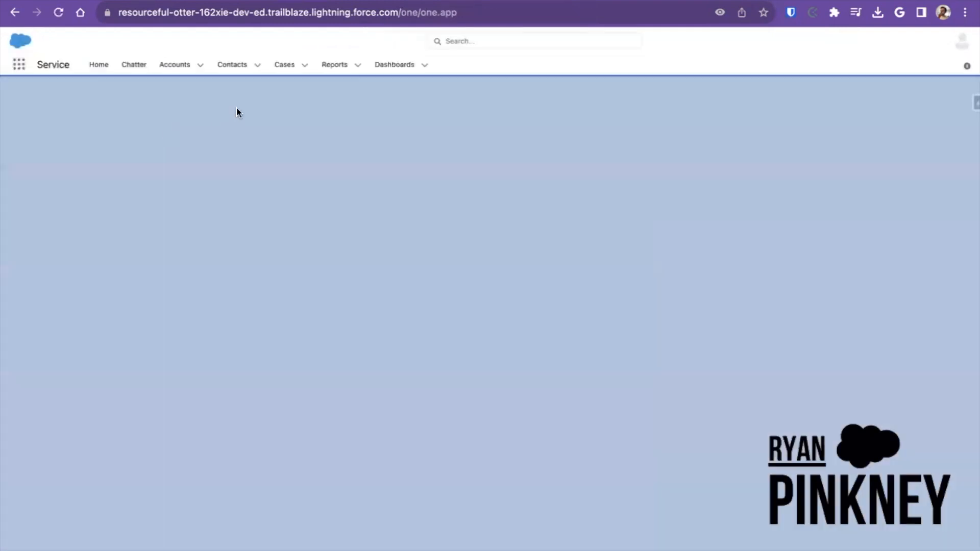
left_click(179, 66)
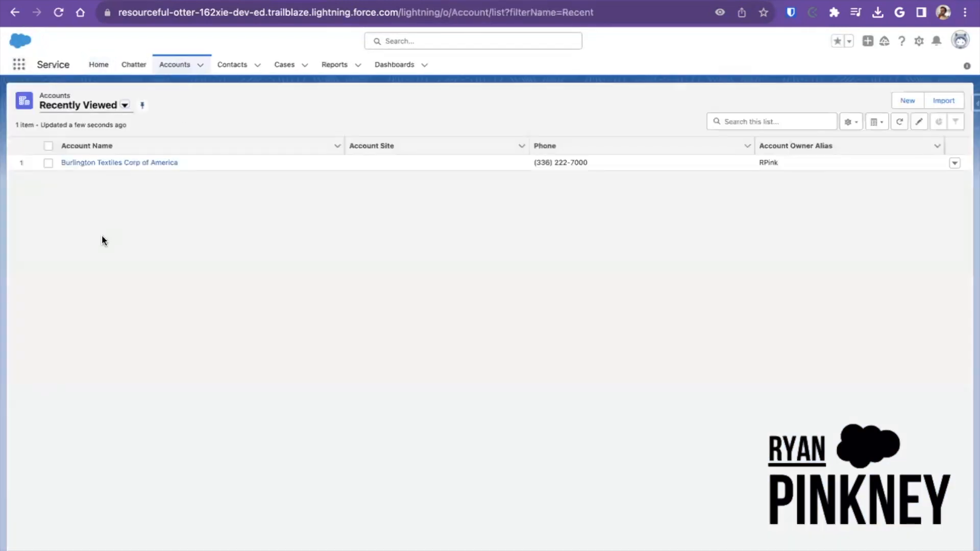
left_click(19, 65)
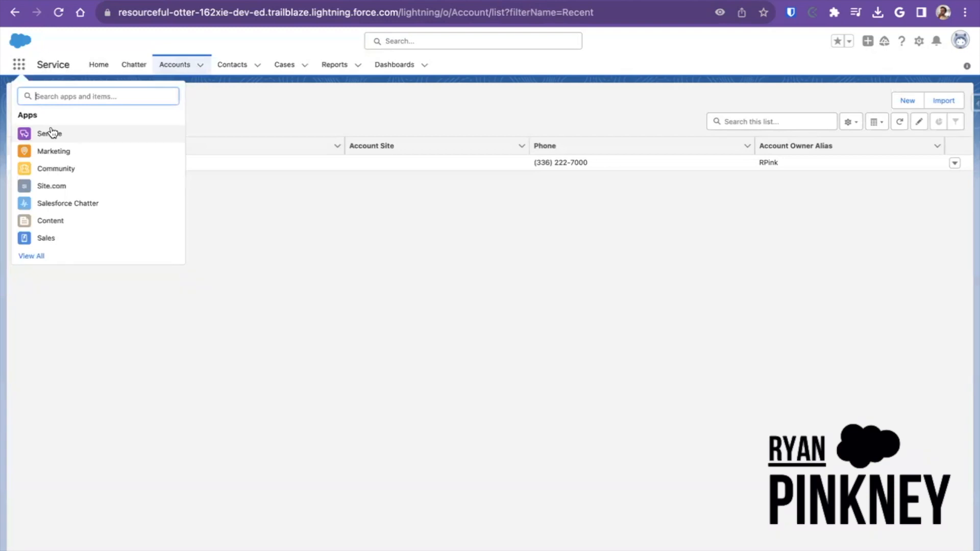
left_click(238, 132)
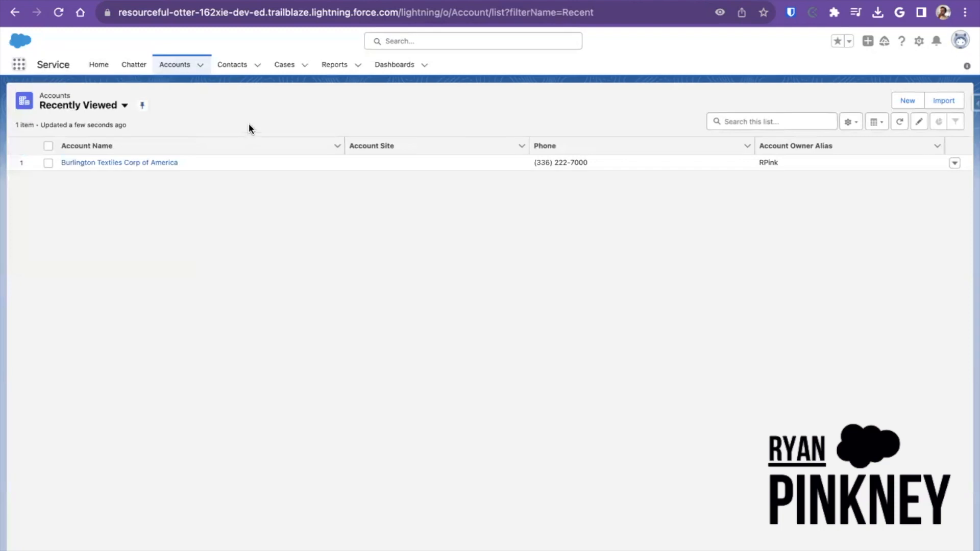
Open Setup, find "App Mana" with Quick Find and open the App Manager
left_click(919, 41)
left_click(889, 71)
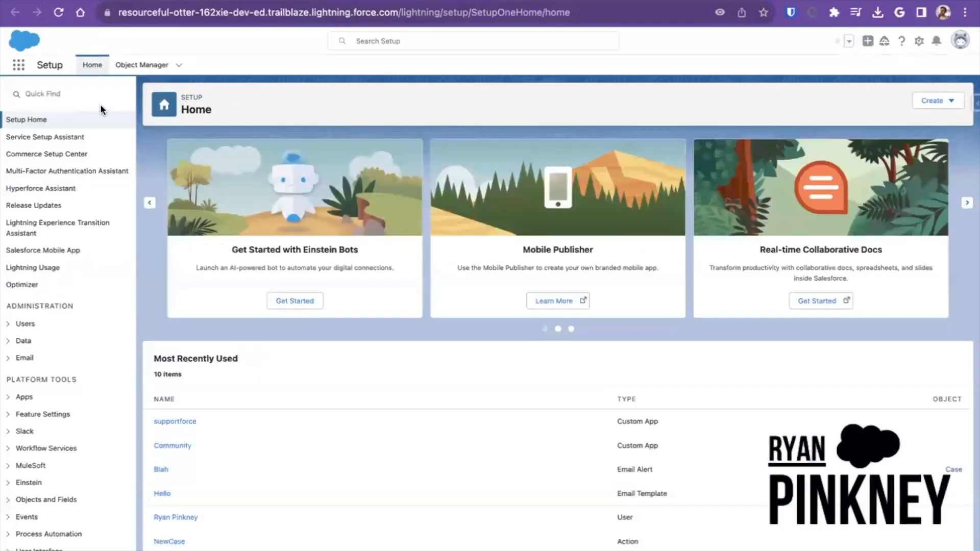
left_click(86, 94)
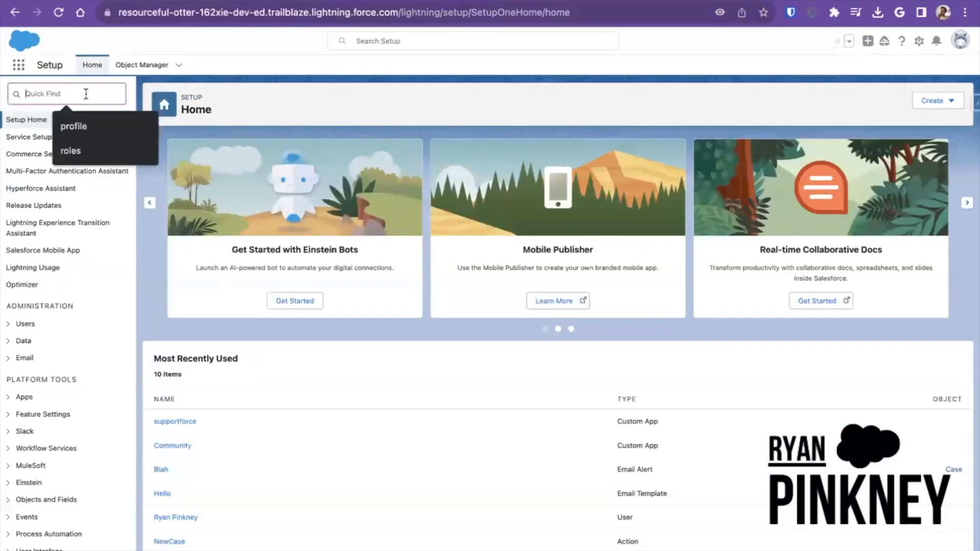
type("App")
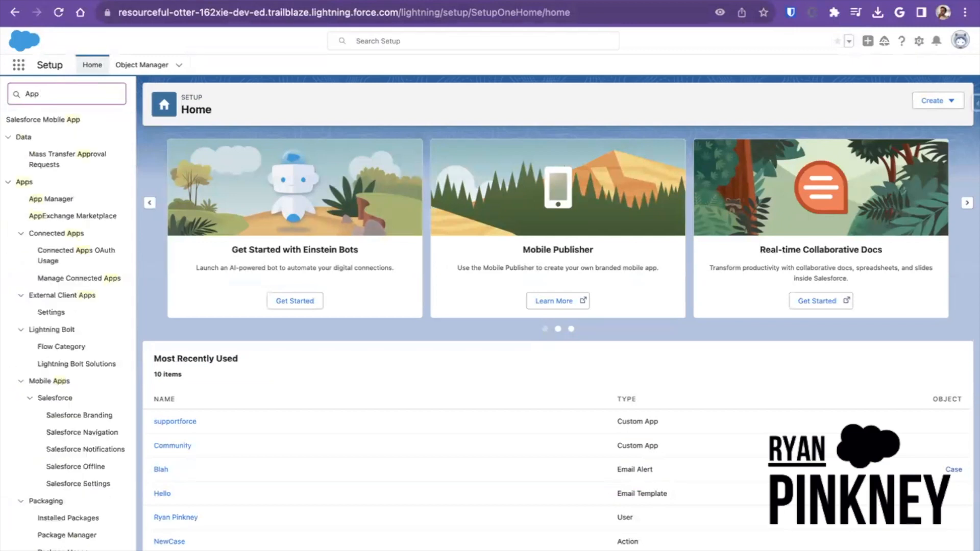
type(" Mana")
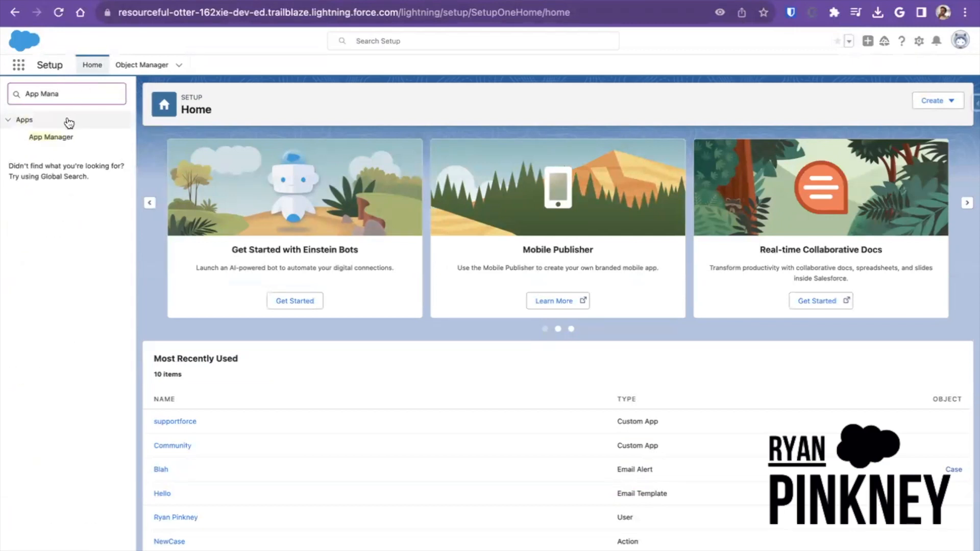
left_click(64, 139)
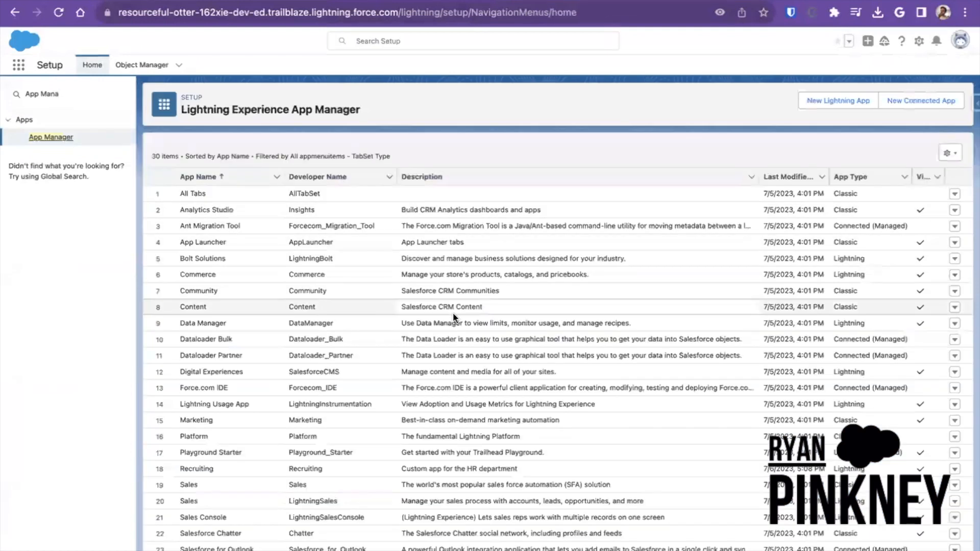
Review the existing apps, start a new Lightning app and name it with the creator's first name followed by "New App"
scroll(452, 312, "down", 3)
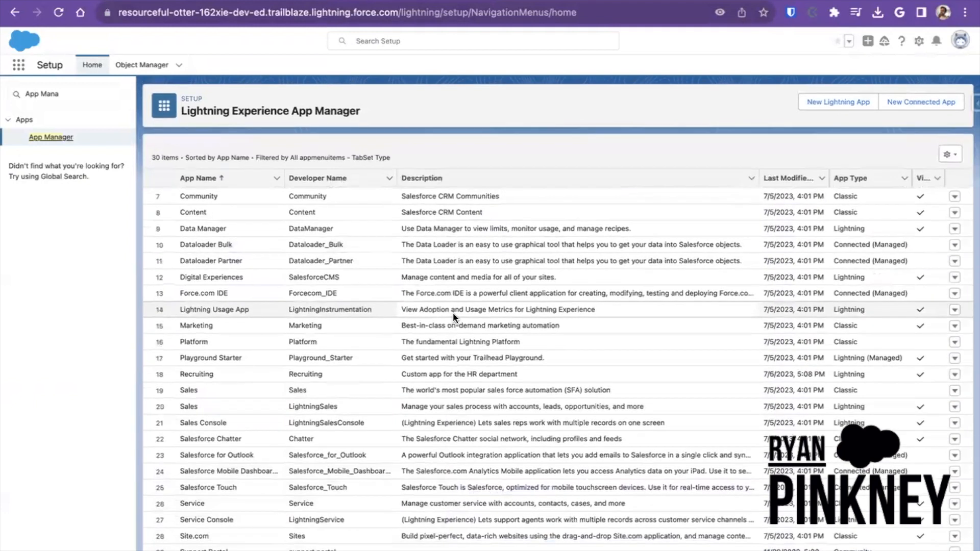
scroll(453, 314, "up", 1)
scroll(452, 312, "up", 3)
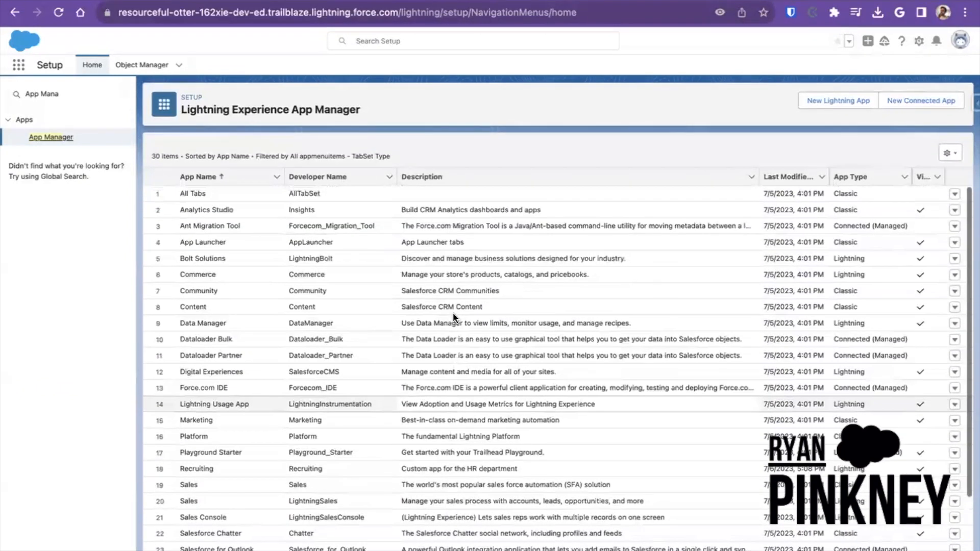
scroll(426, 330, "down", 3)
scroll(427, 330, "up", 1)
scroll(427, 330, "up", 2)
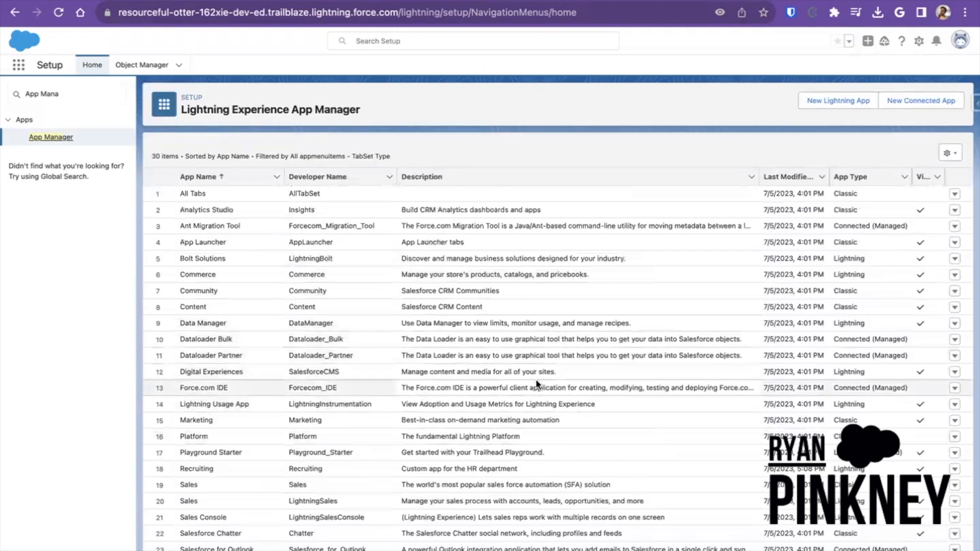
left_click(839, 102)
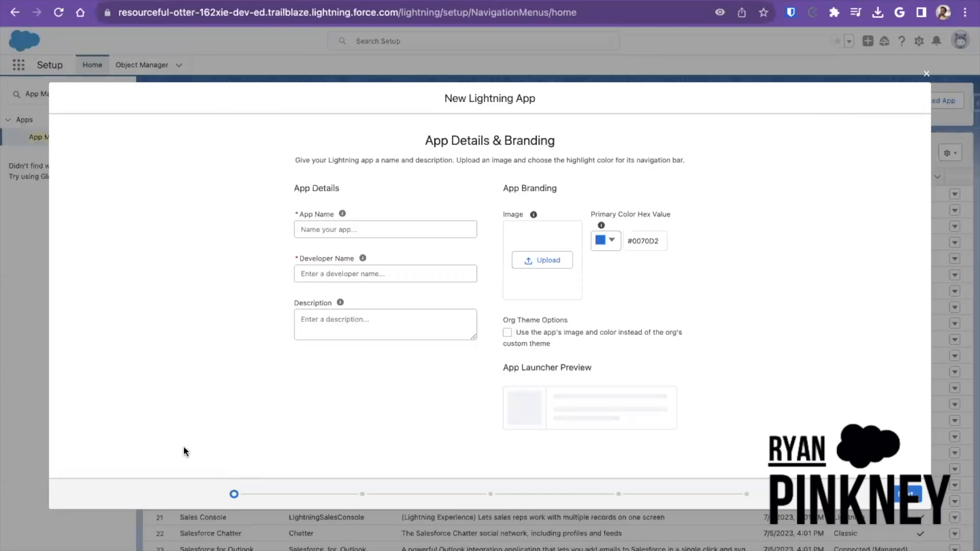
left_click(311, 231)
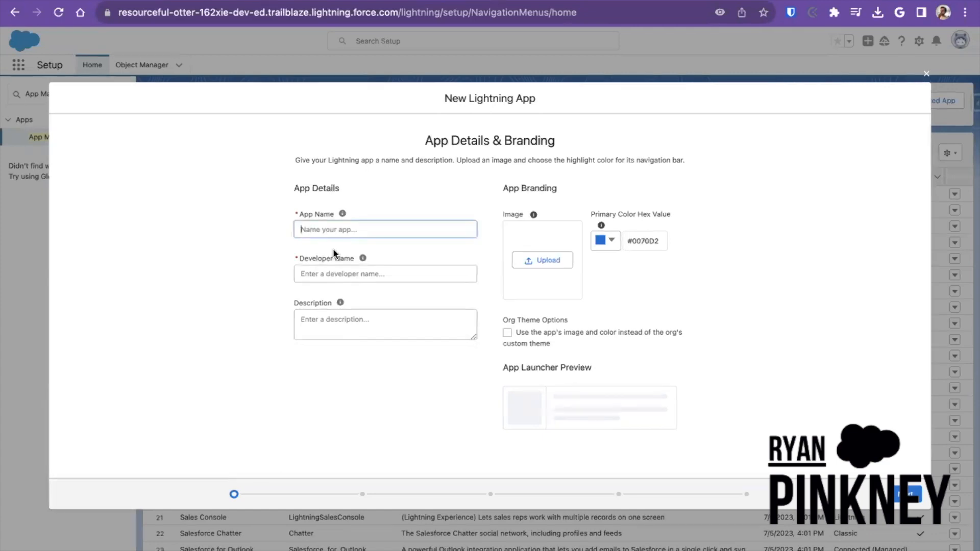
type("Ryan")
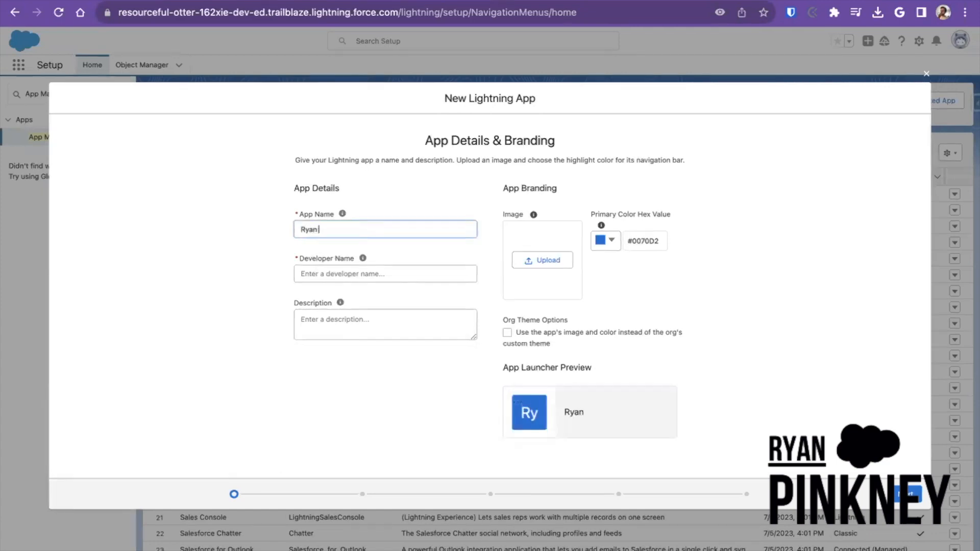
type(" New App")
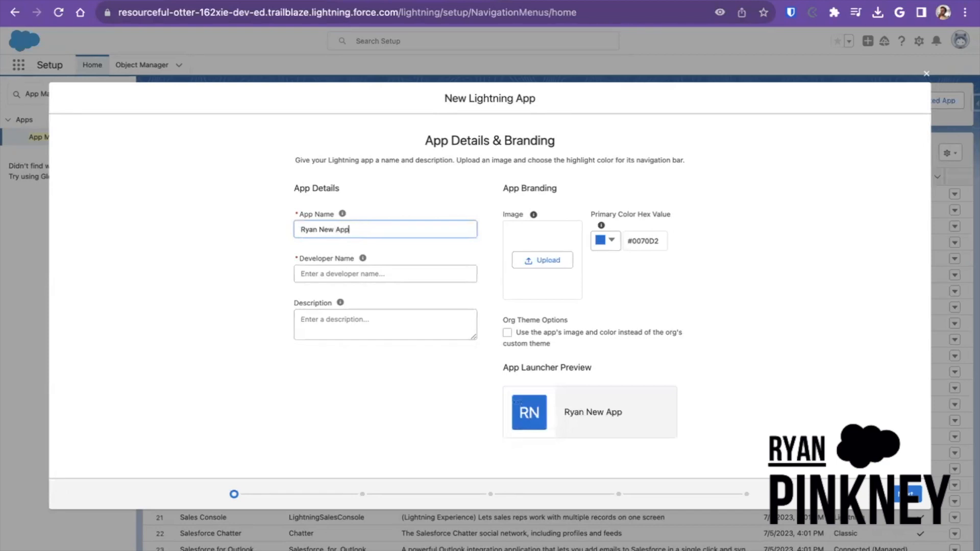
left_click(399, 187)
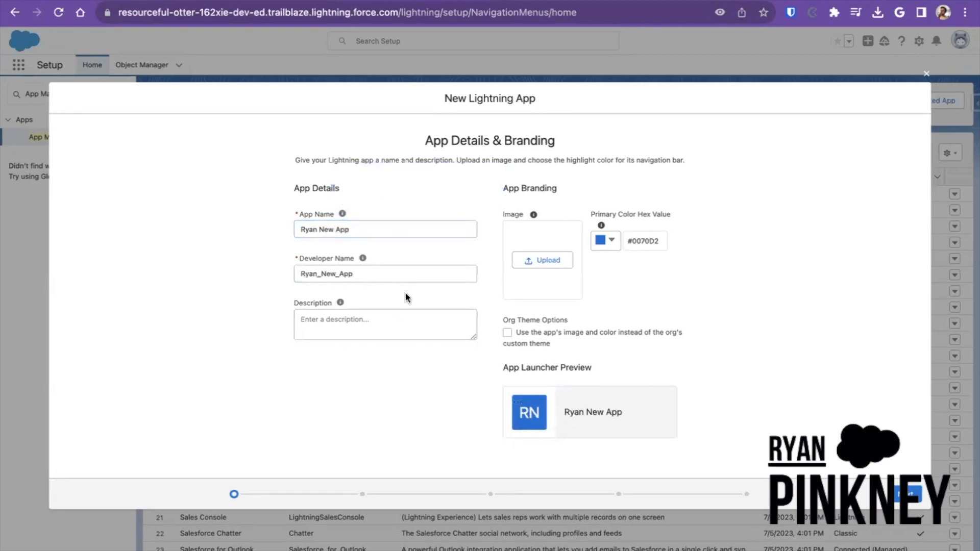
Enter "This app will do amazing things." as the new app's description
left_click(399, 319)
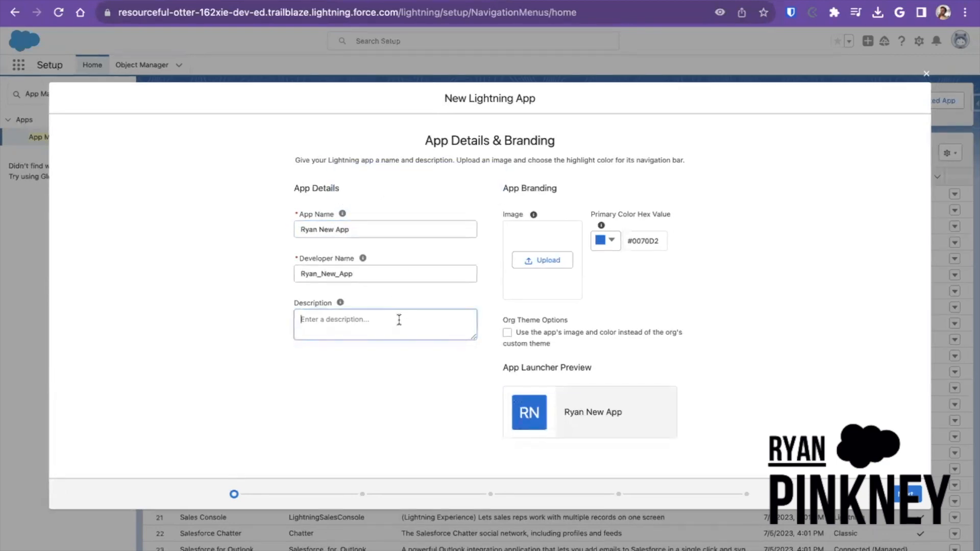
type("This ap")
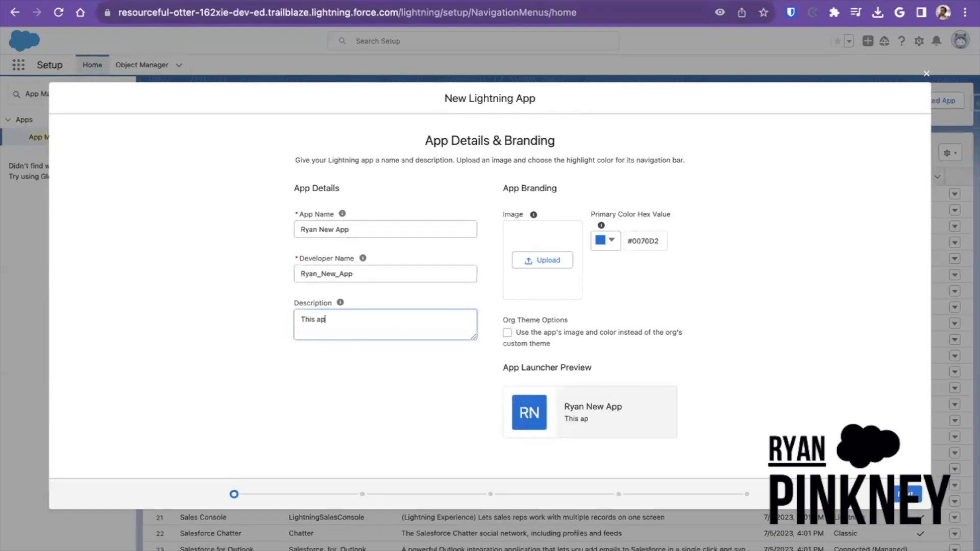
type("p will do amazing things.")
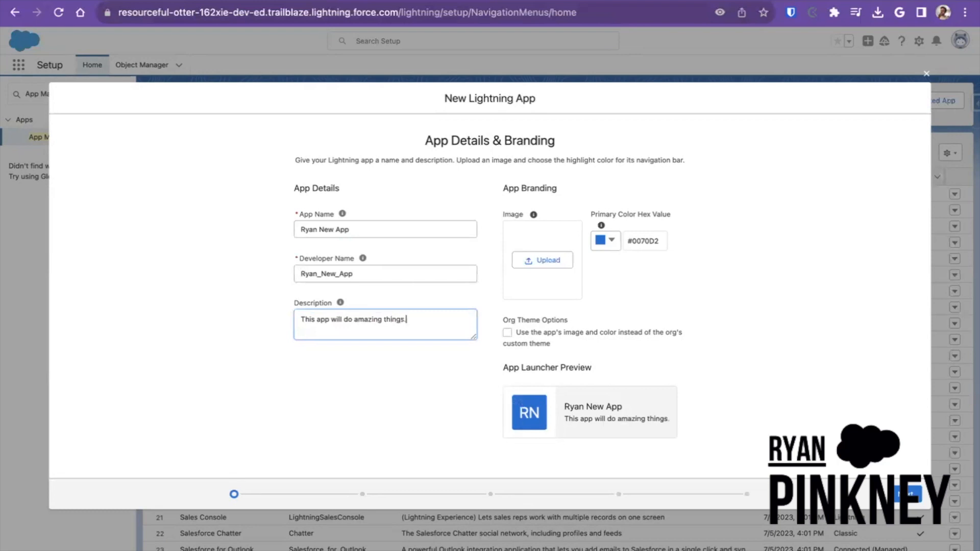
left_click(415, 379)
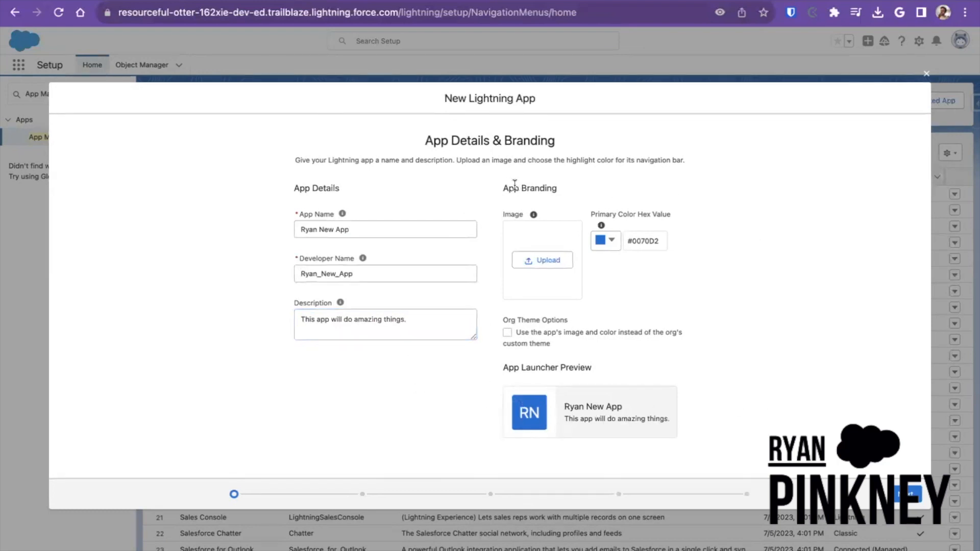
Look at the primary color choices, keep the default branding and app options, and proceed to the Utility Items page
left_click_drag(502, 189, 563, 190)
left_click(610, 241)
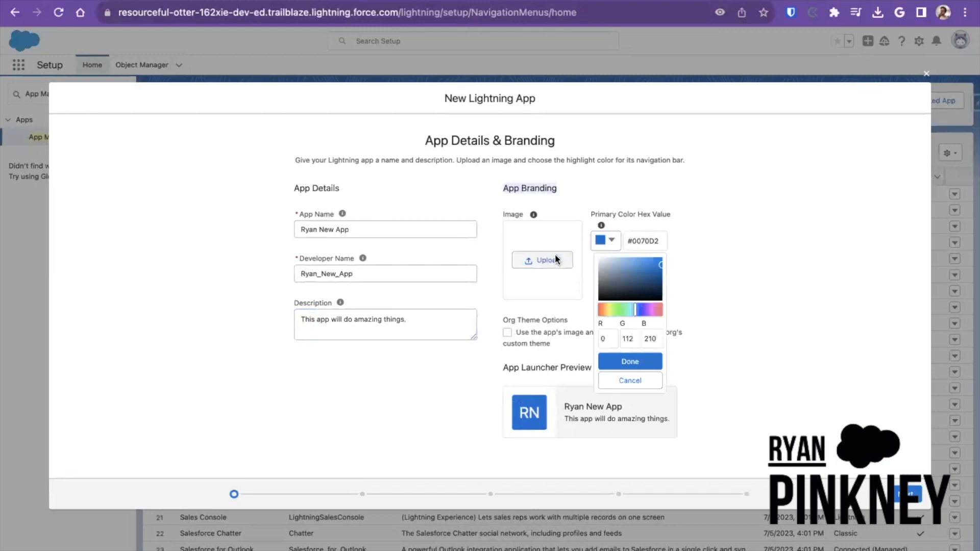
left_click(718, 223)
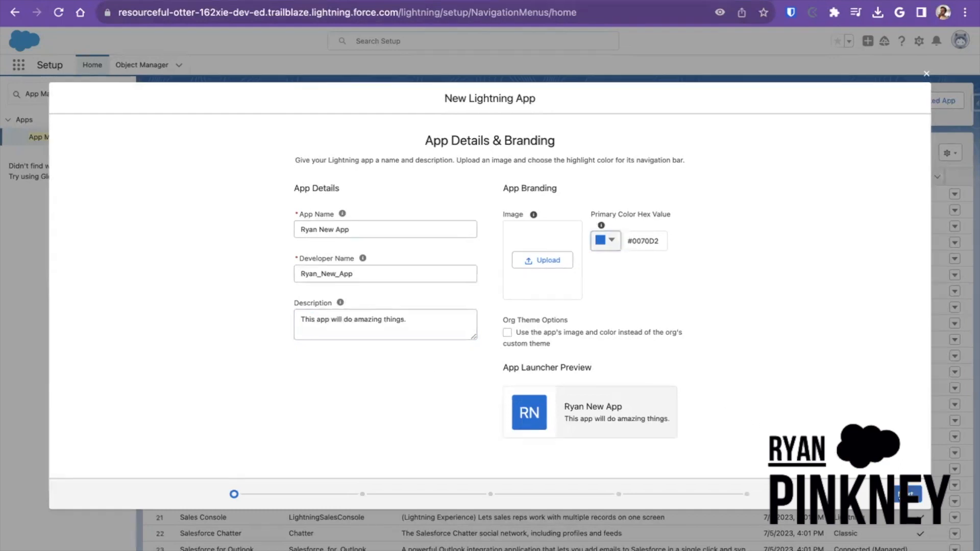
left_click(911, 493)
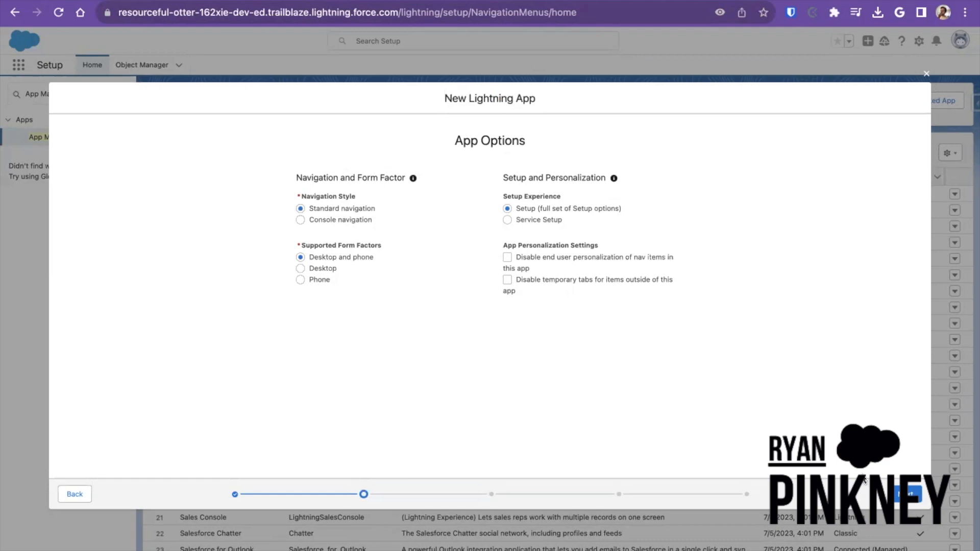
left_click(897, 497)
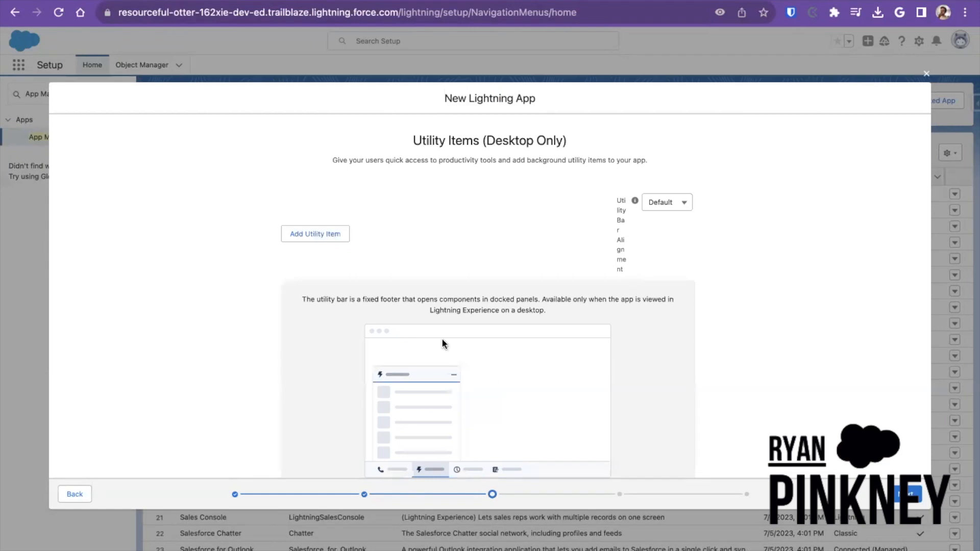
Look through the available utility items without adding any, and proceed to the Navigation Items page
left_click(335, 228)
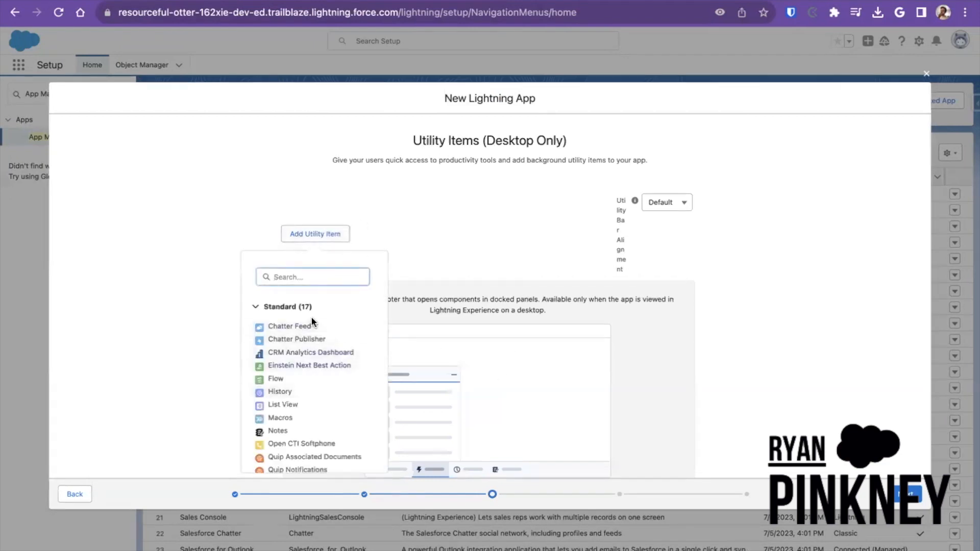
scroll(304, 434, "down", 5)
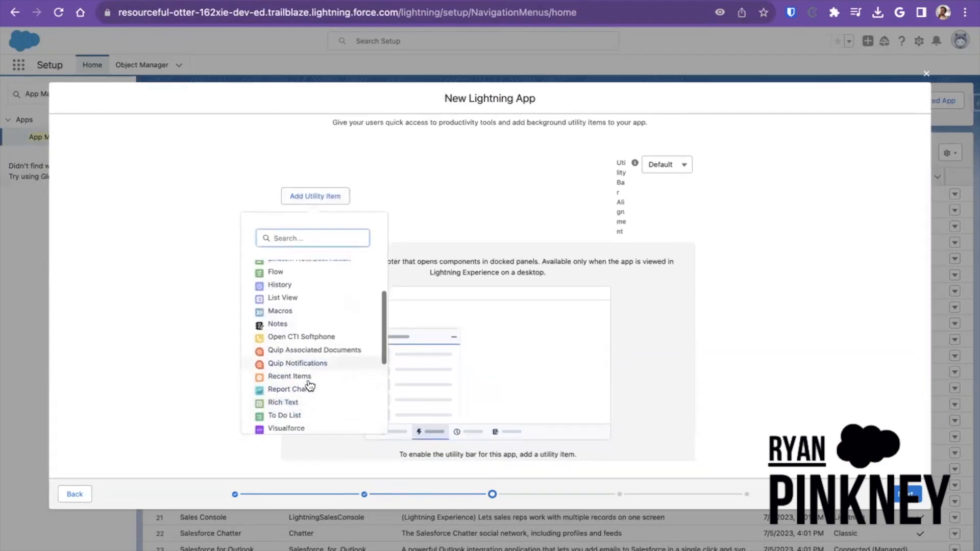
scroll(317, 357, "up", 5)
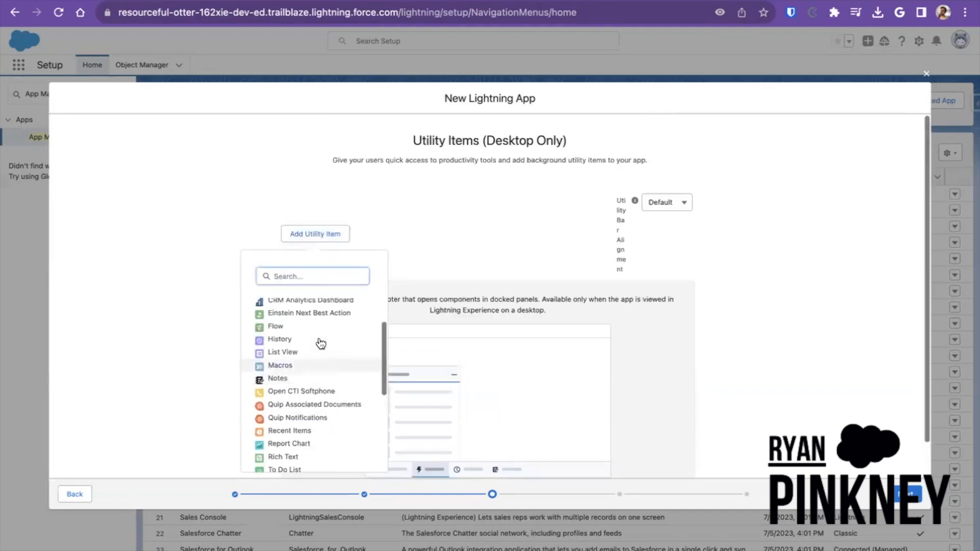
left_click(506, 226)
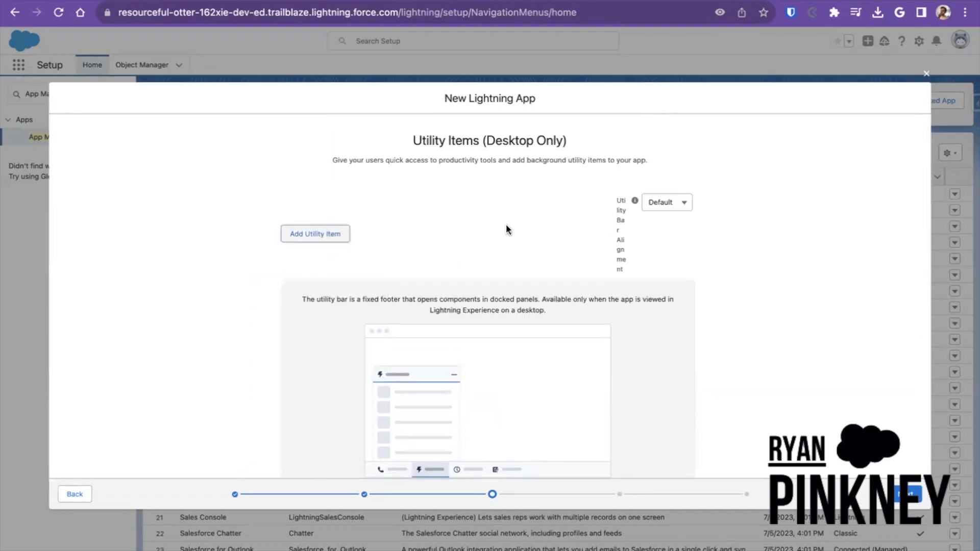
left_click(910, 494)
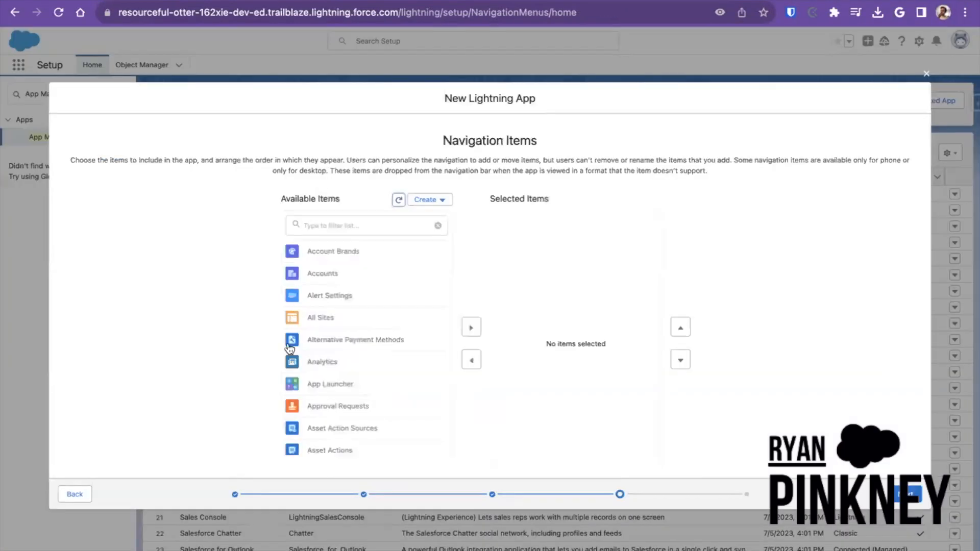
Browse the available navigation items, filter them for "Cases" and add Cases to the selected items
scroll(375, 451, "down", 5)
scroll(375, 451, "down", 4)
scroll(375, 451, "up", 4)
scroll(375, 451, "up", 5)
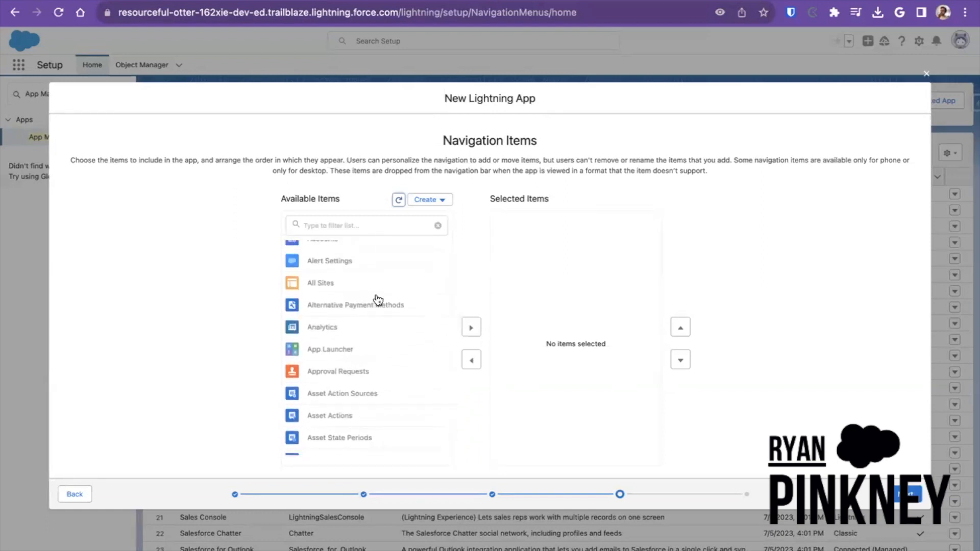
scroll(378, 299, "up", 2)
left_click(345, 225)
type("Cases")
left_click(341, 252)
left_click(471, 327)
Filter the available navigation items for "Account" and add Accounts to the selected items
double_click(309, 226)
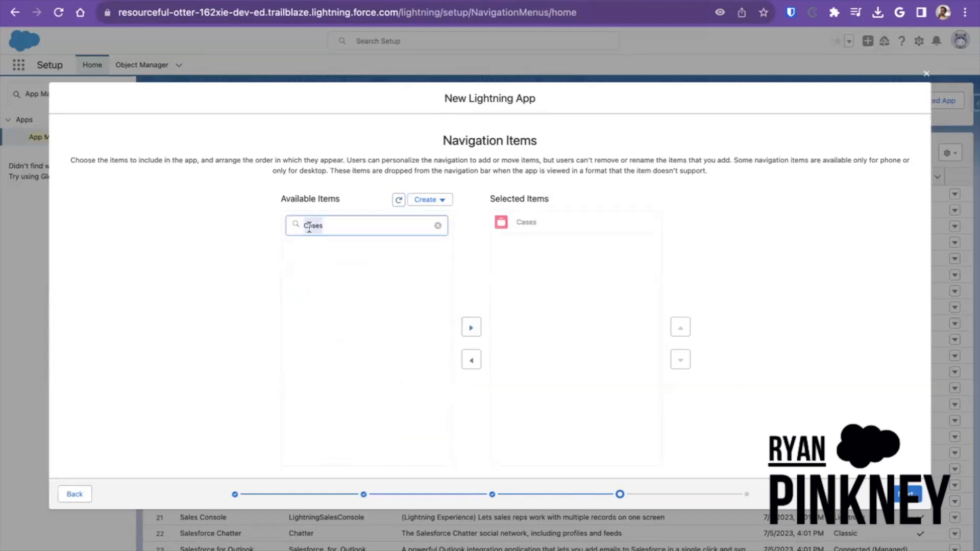
type("Account")
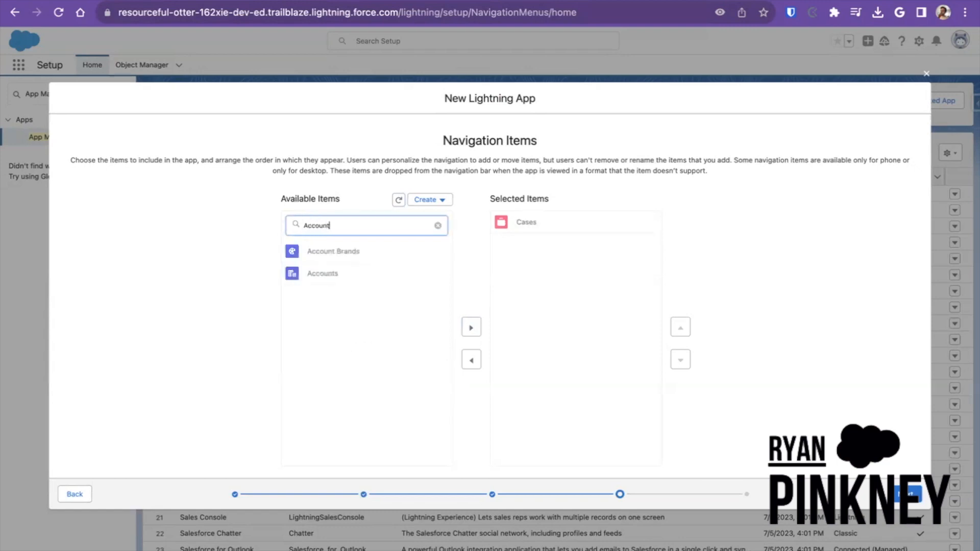
left_click(314, 273)
left_click(471, 328)
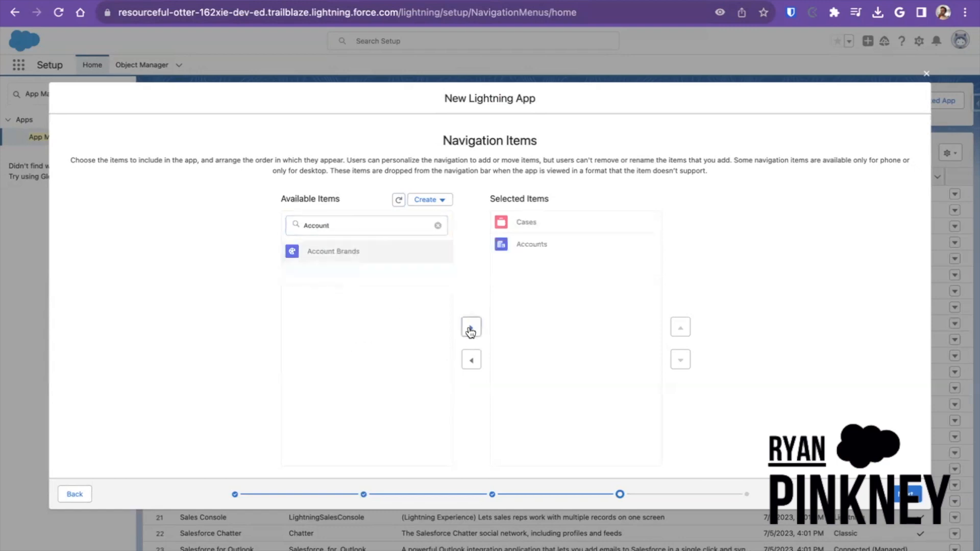
Move Accounts above Cases in the selected navigation items and proceed to the User Profiles page
left_click(568, 247)
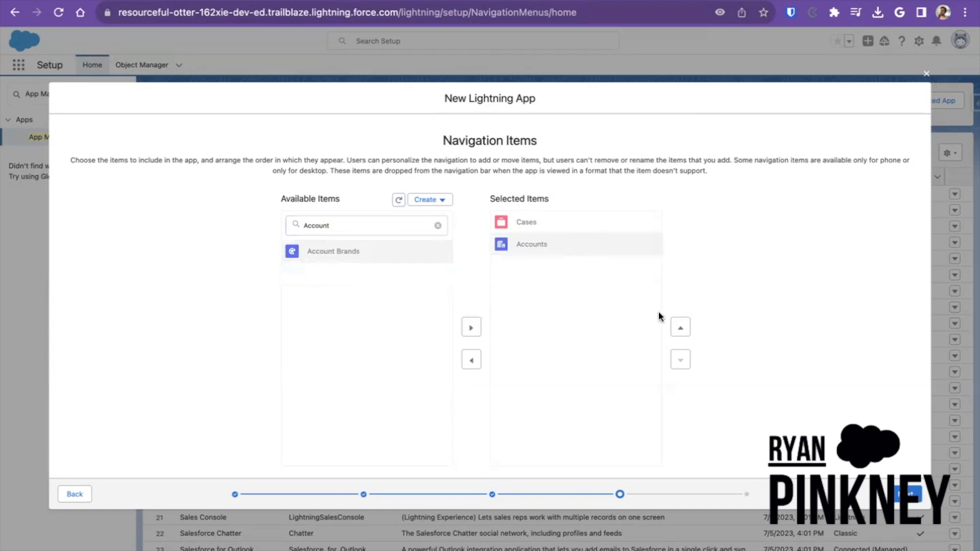
left_click(670, 327)
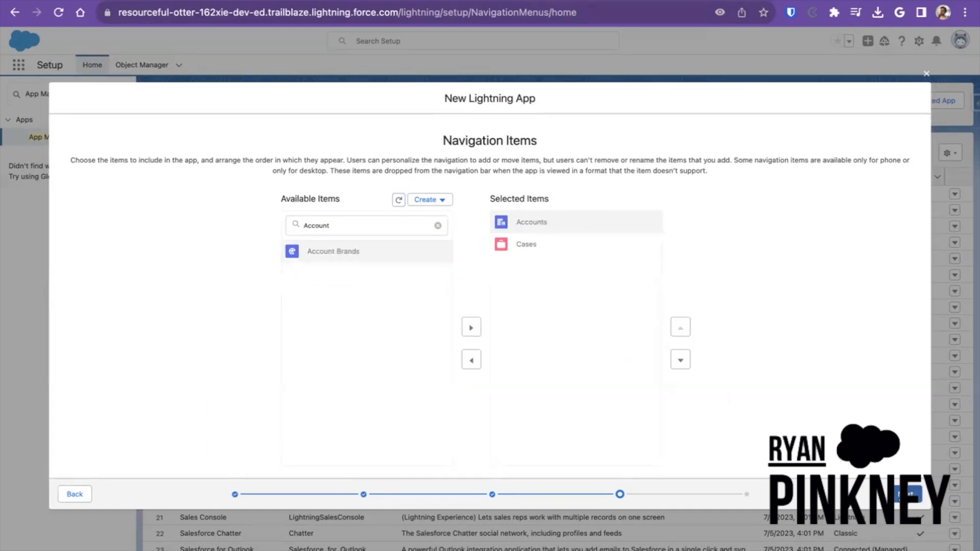
left_click(907, 494)
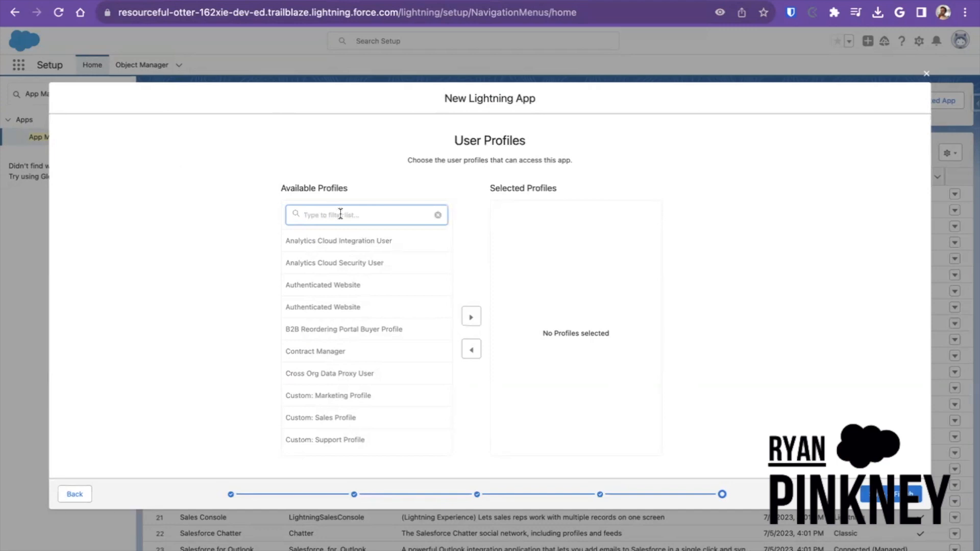
Find the System Administrator profile among the available profiles and add it to the selected profiles
scroll(371, 334, "down", 5)
scroll(373, 335, "down", 10)
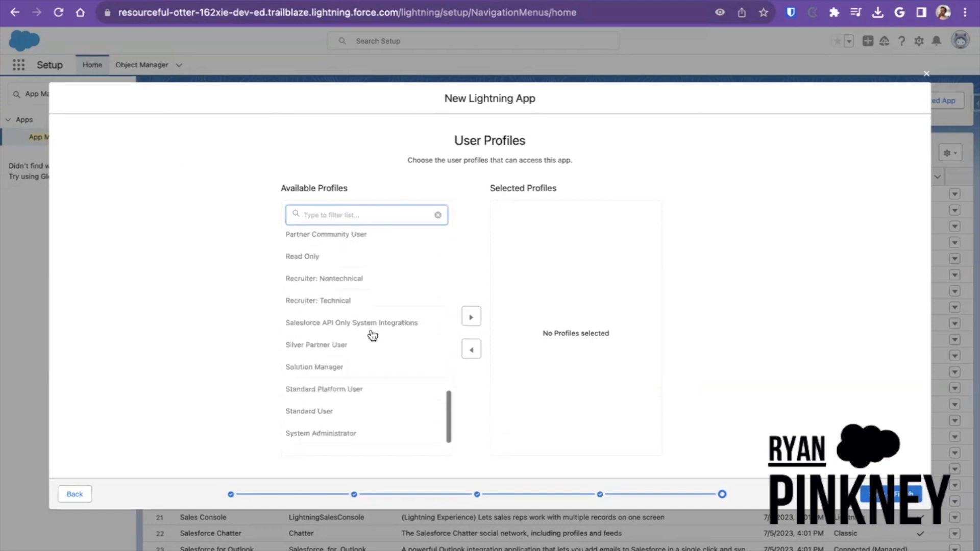
left_click(352, 432)
left_click(474, 322)
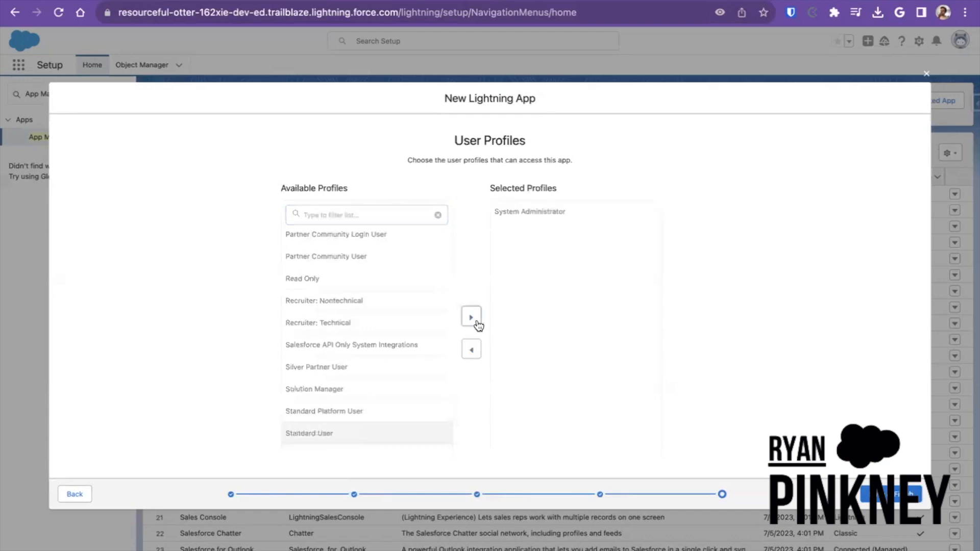
Review the remaining available profiles, save the new Lightning app with System Administrator access only, and check the App Manager list
scroll(383, 291, "up", 10)
scroll(384, 291, "up", 8)
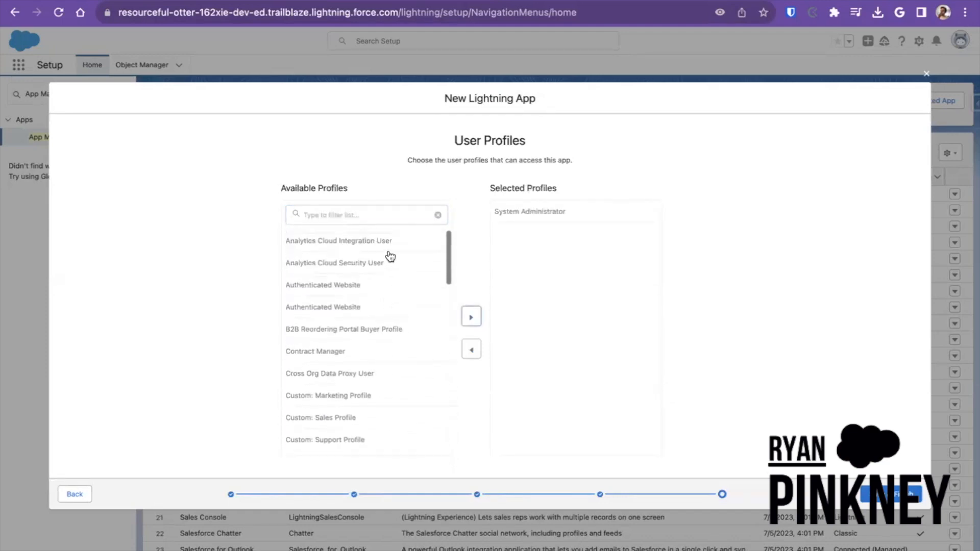
scroll(376, 354, "down", 3)
scroll(378, 356, "down", 6)
scroll(377, 355, "down", 1)
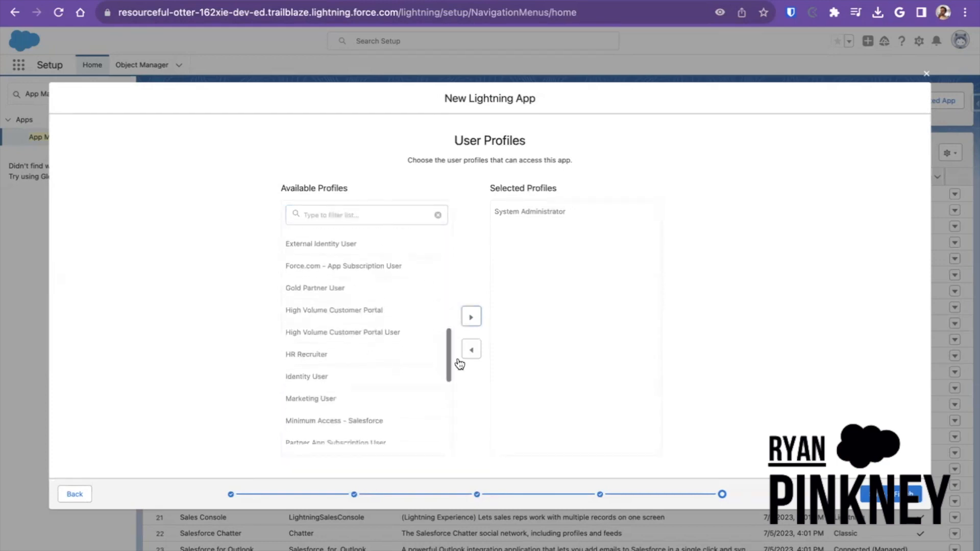
left_click(884, 493)
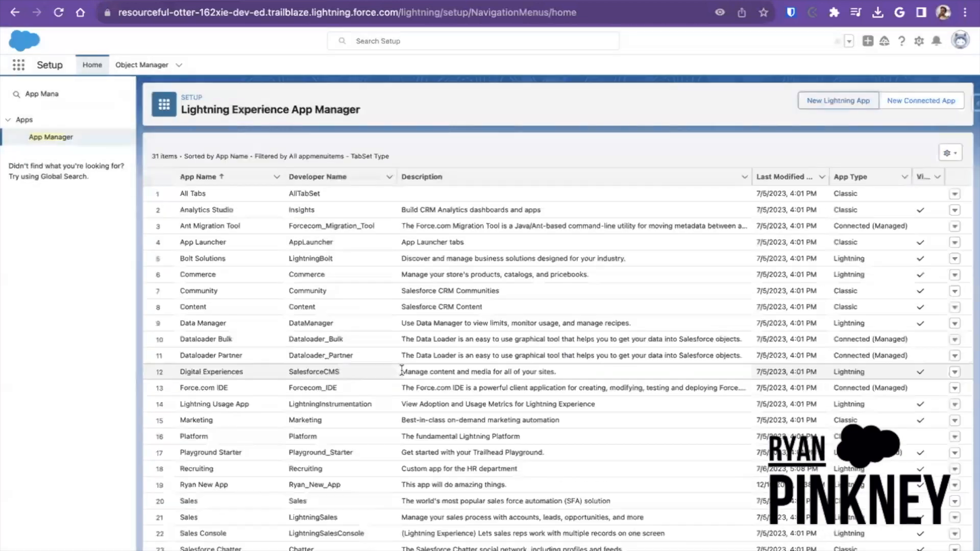
scroll(401, 375, "down", 2)
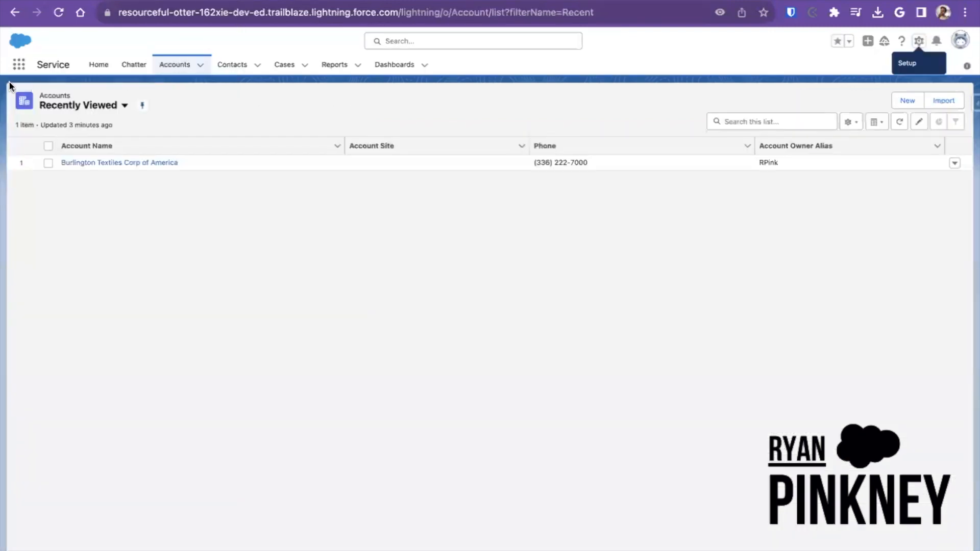
Search the app launcher for the creator's first name and open the newly created app
left_click(18, 66)
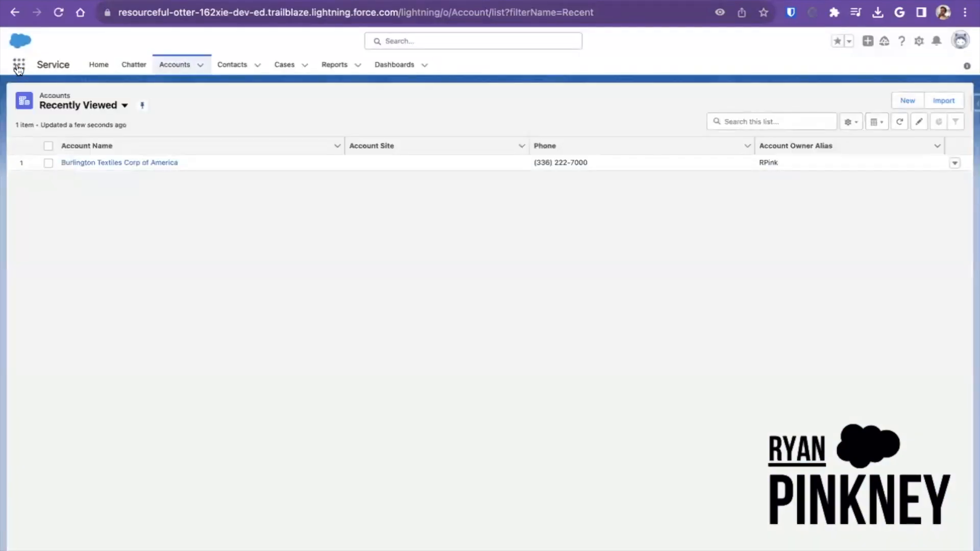
left_click(18, 66)
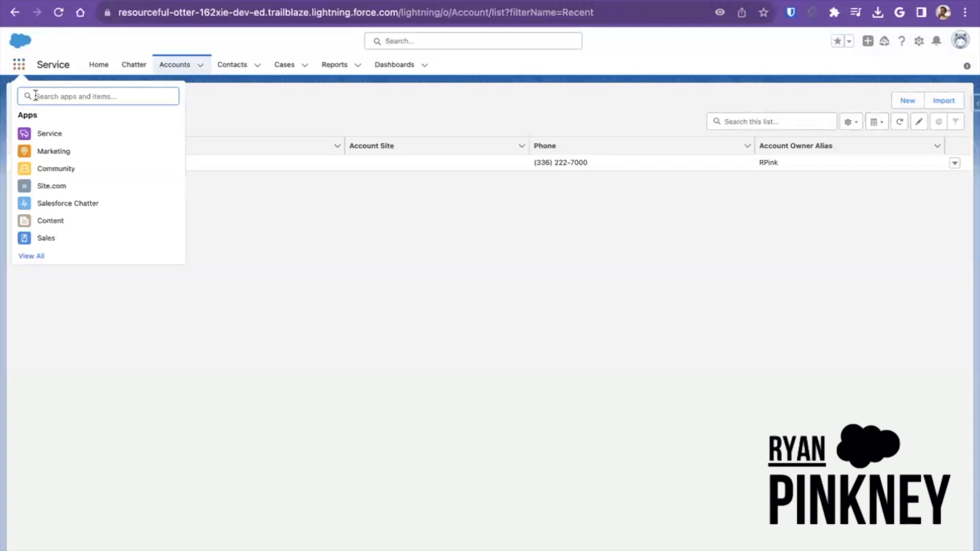
type("Ryan")
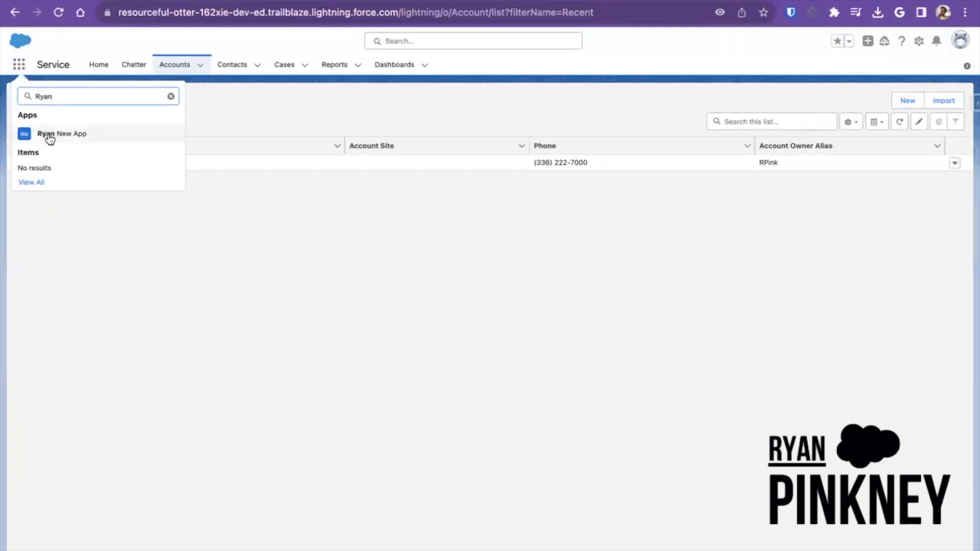
left_click(82, 138)
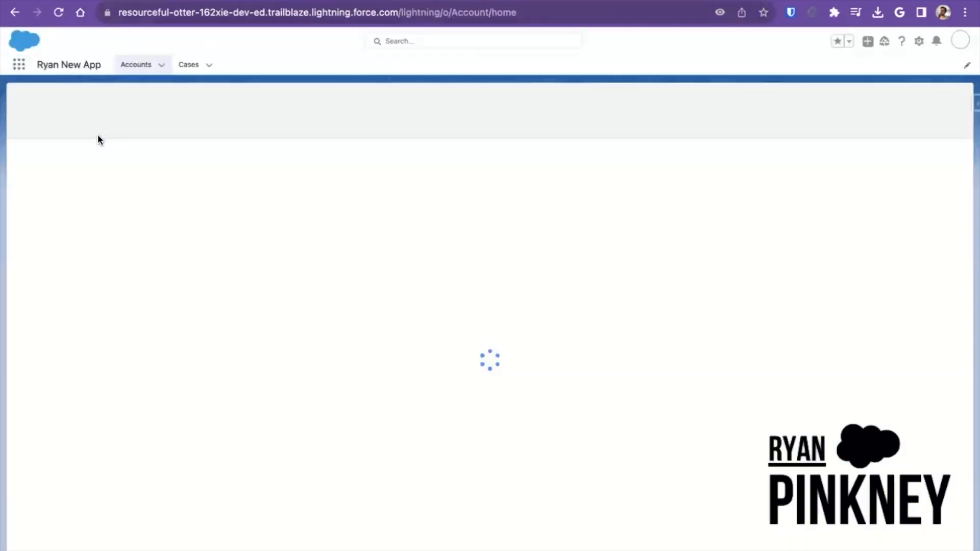
View the new app's Cases and Accounts pages, and reopen the app launcher
left_click(190, 64)
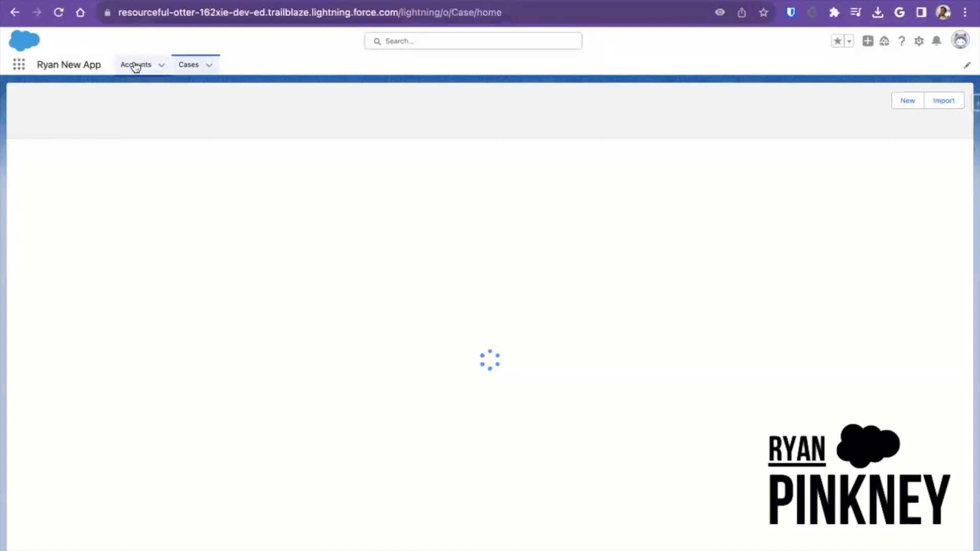
left_click(135, 66)
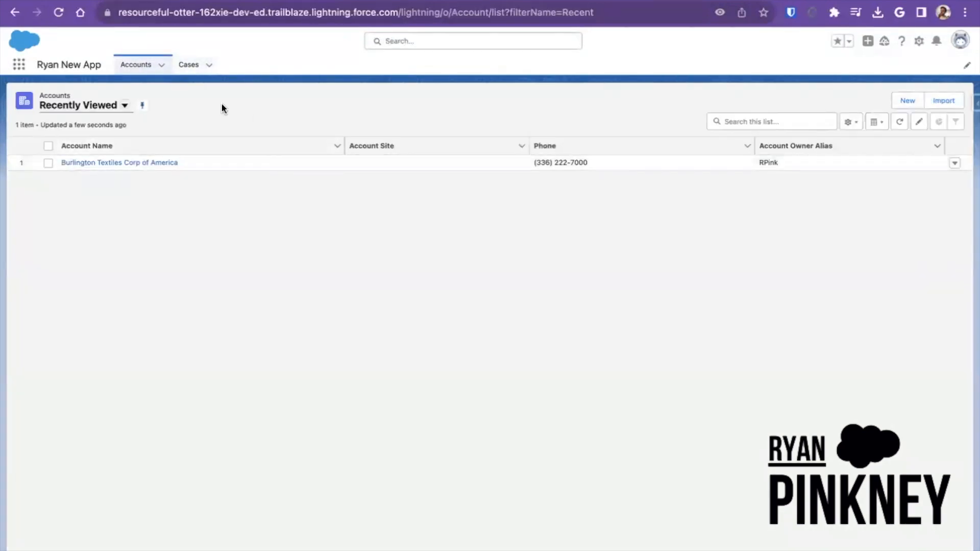
left_click(18, 64)
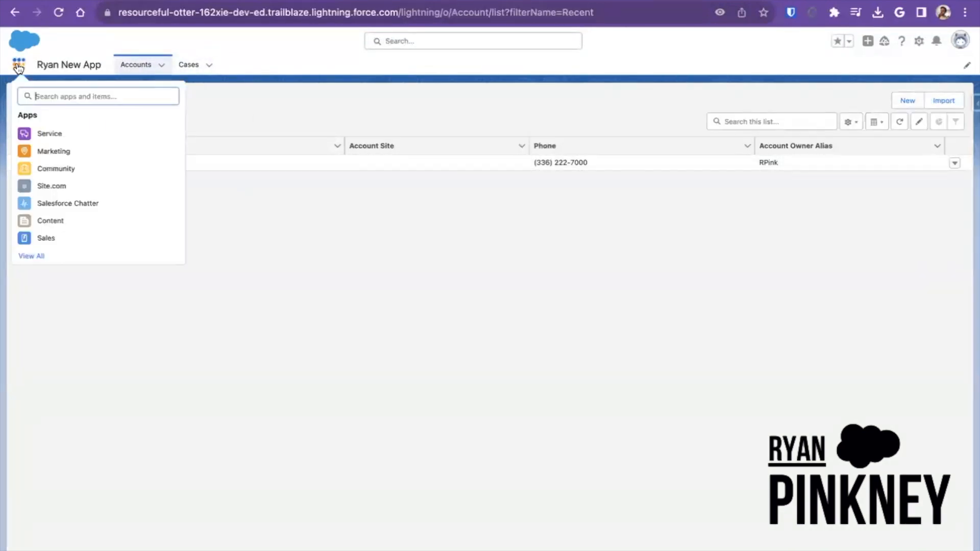